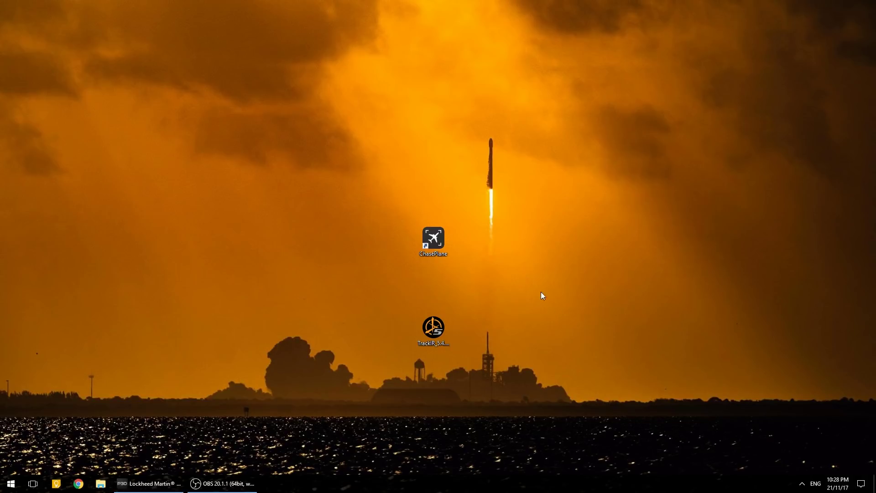
Step: Run the TrackIR_5.4.2 installer from the desktop and minimize Prepar3D behind the setup wizard
double_click(441, 336)
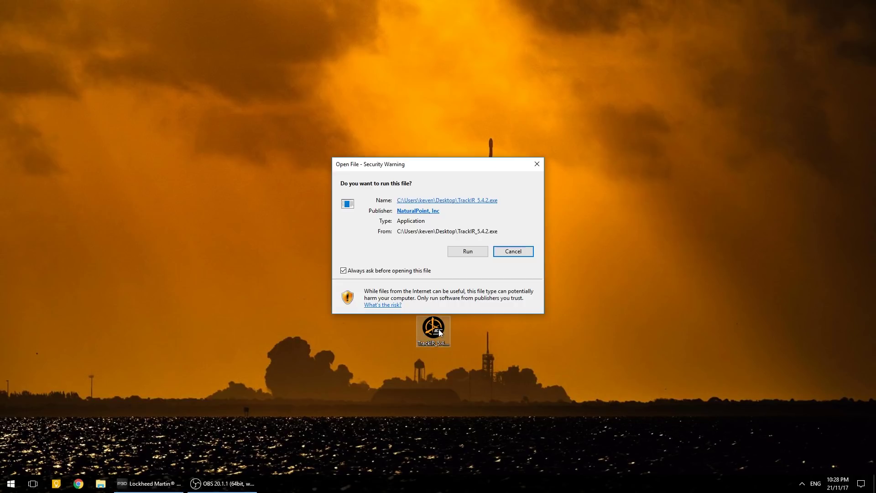
left_click(467, 251)
left_click(476, 312)
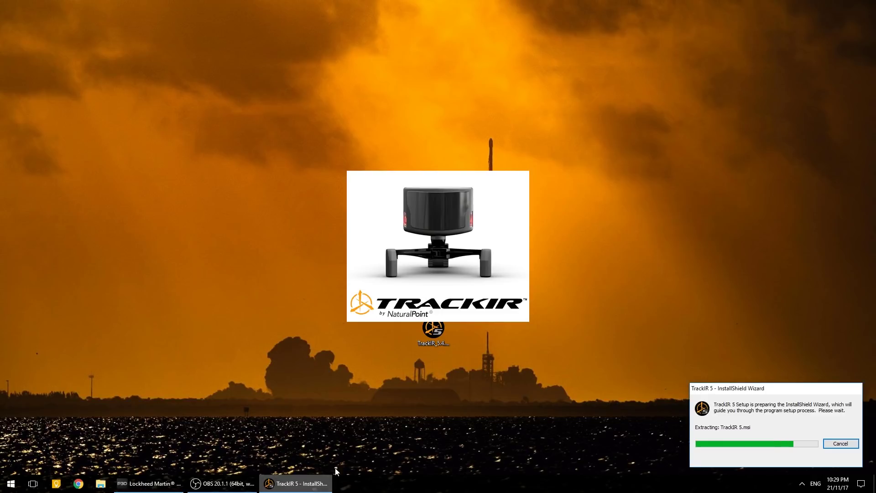
left_click(152, 485)
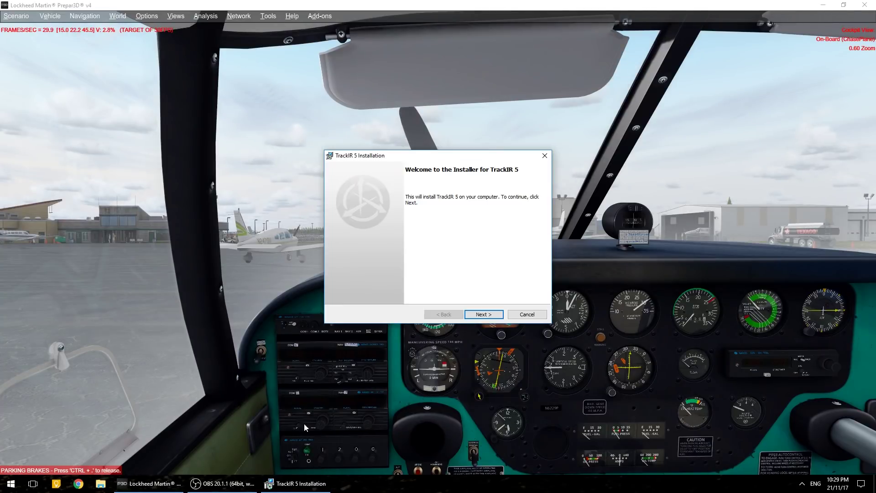
left_click(826, 8)
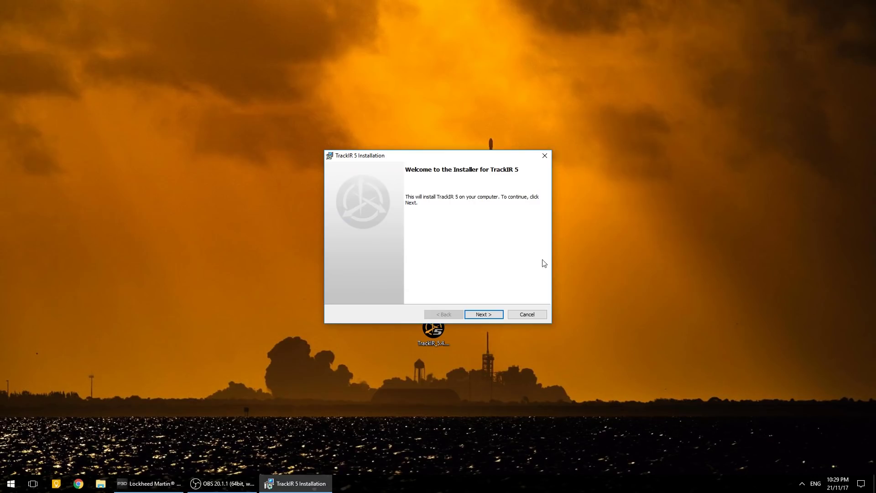
Step: Accept the license agreement and complete the TrackIR 5 installation
left_click(480, 314)
left_click(395, 282)
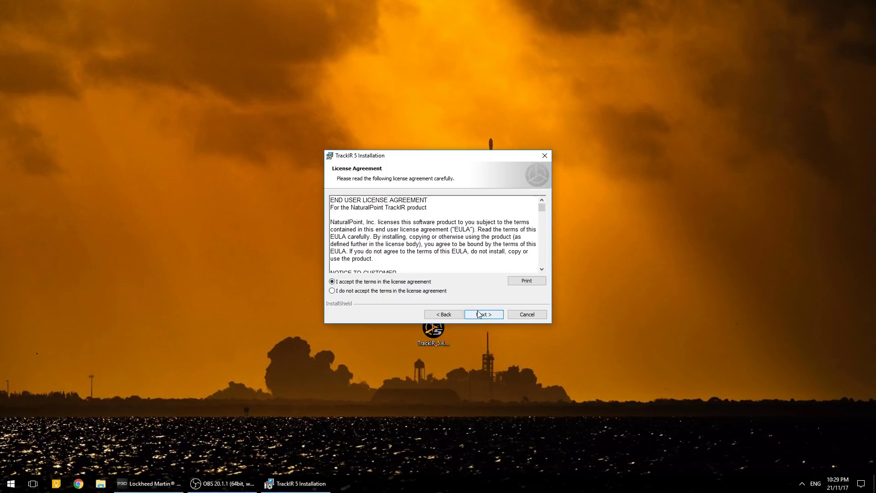
left_click(482, 314)
left_click(481, 314)
left_click(480, 315)
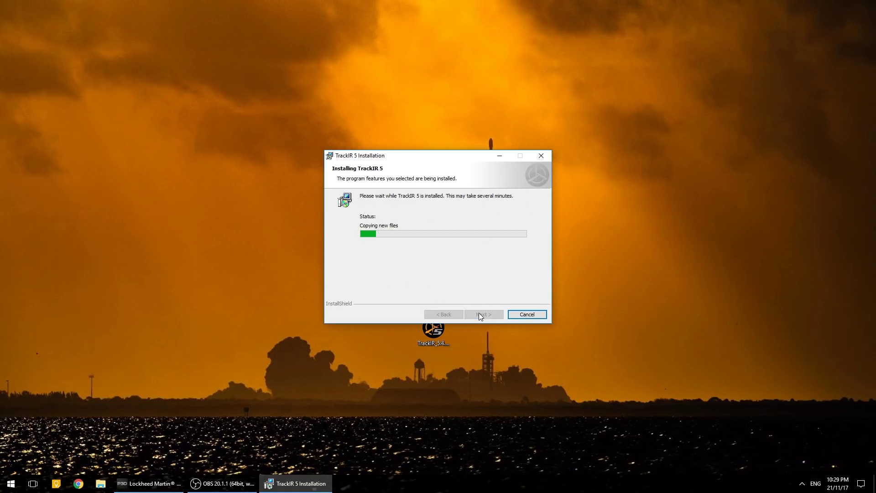
left_click(480, 315)
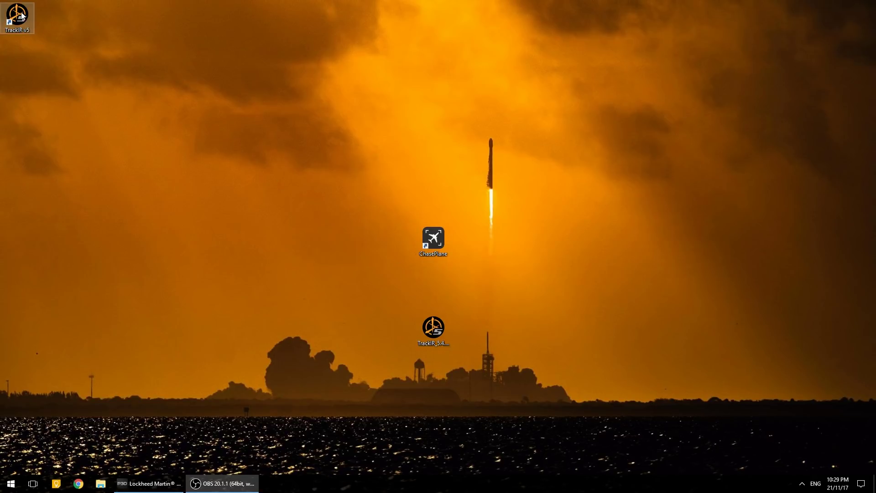
Step: Place the TrackIR v5 shortcut above the ChasePlane shortcut on the desktop and open the TrackIR shortcut's file location
left_click_drag(23, 17, 434, 193)
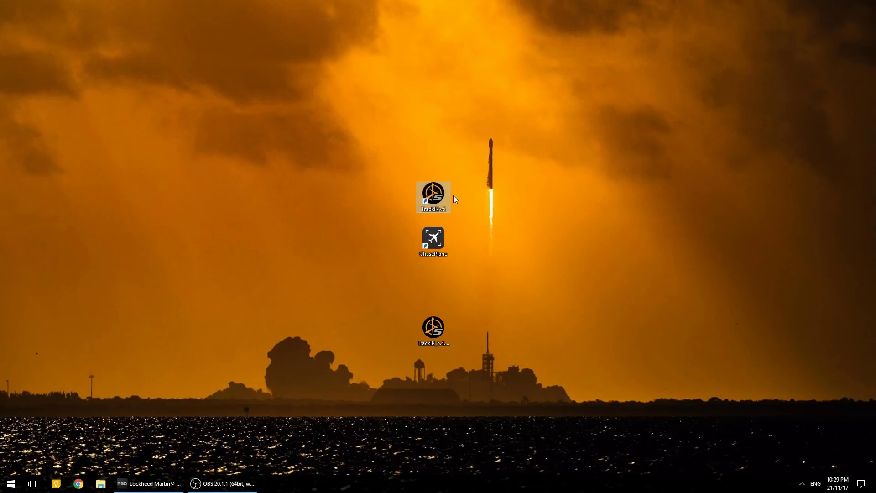
right_click(432, 196)
left_click(447, 215)
left_click_drag(430, 179, 712, 116)
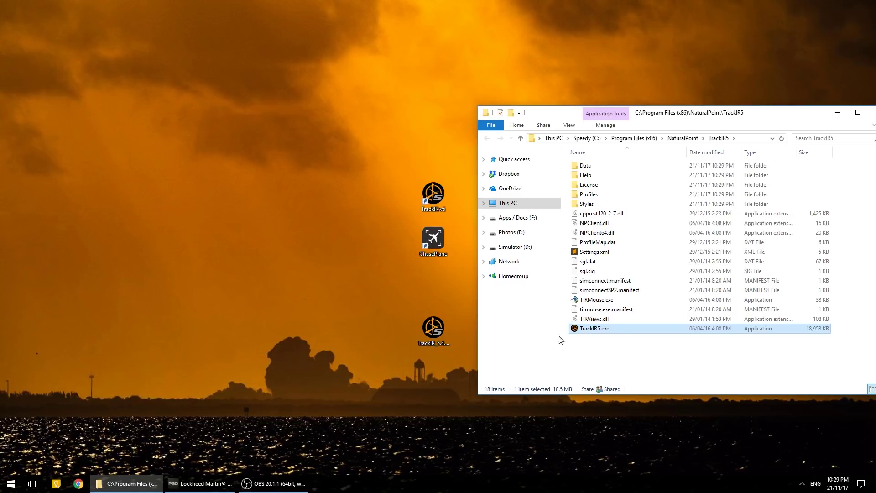
Step: Select simconnect.manifest and simconnectSP2.manifest in the TrackIR5 folder and launch ChasePlane from the desktop
left_click_drag(849, 291, 594, 287)
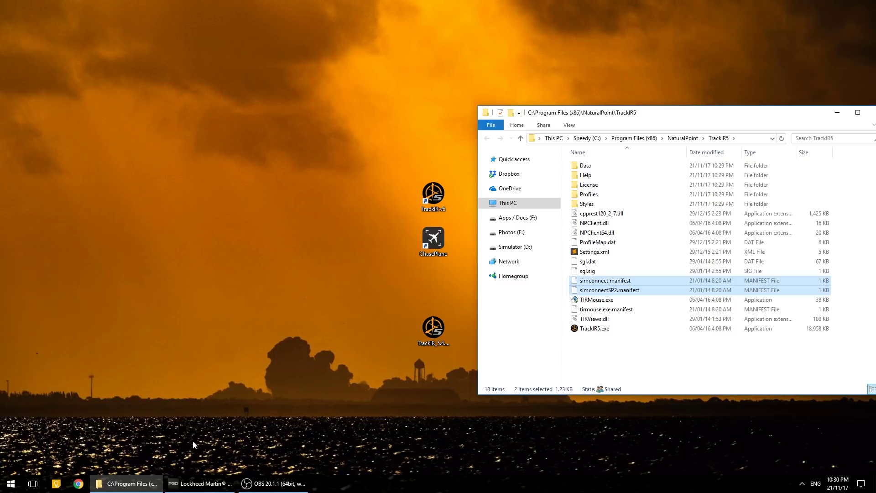
mouse_move(185, 487)
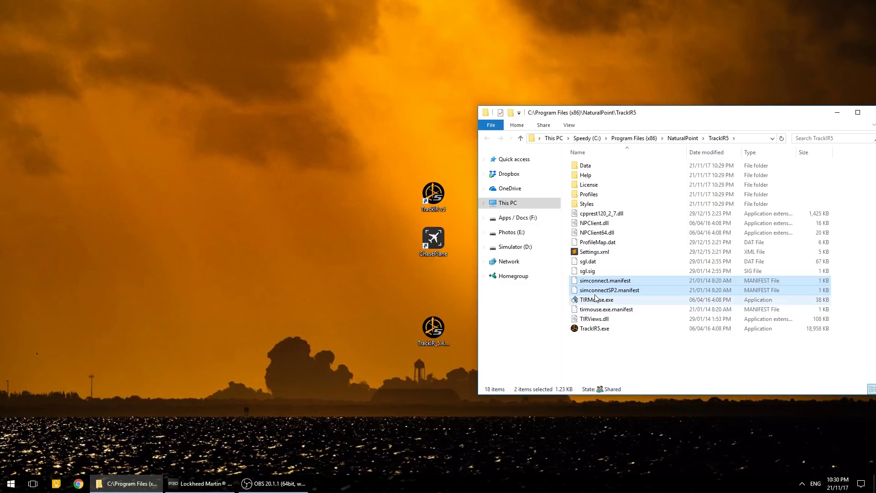
double_click(433, 239)
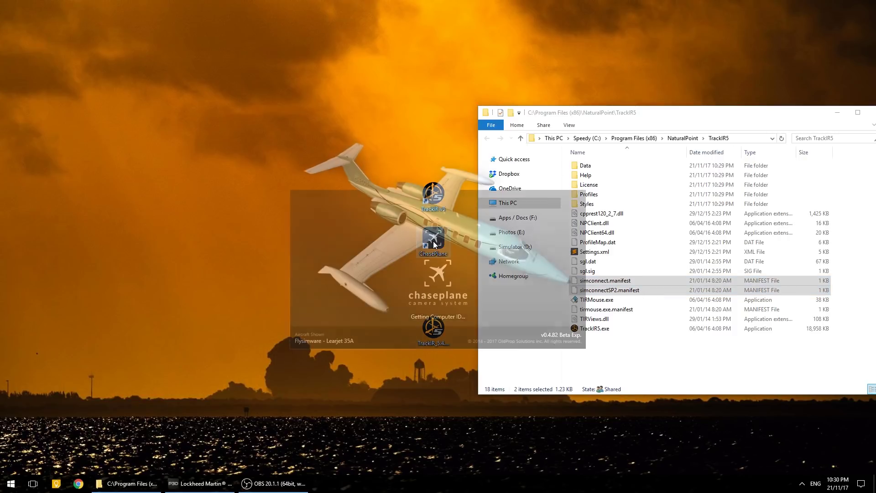
Step: Move the TrackIR5 folder window clear of ChasePlane and select the simconnect.manifest.cp_bkp and simconnectSP2.manifest.cp_bkp files
left_click_drag(689, 115, 758, 117)
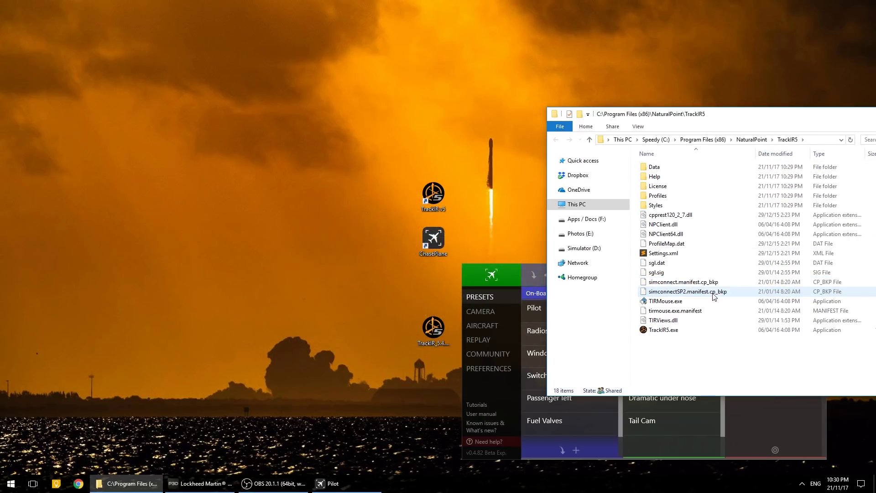
left_click_drag(707, 119, 337, 84)
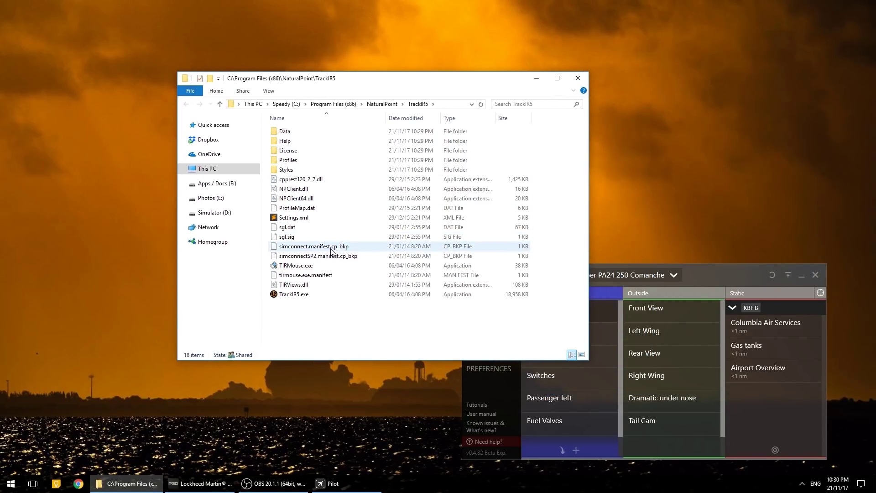
left_click_drag(362, 79, 233, 103)
left_click_drag(416, 277, 267, 271)
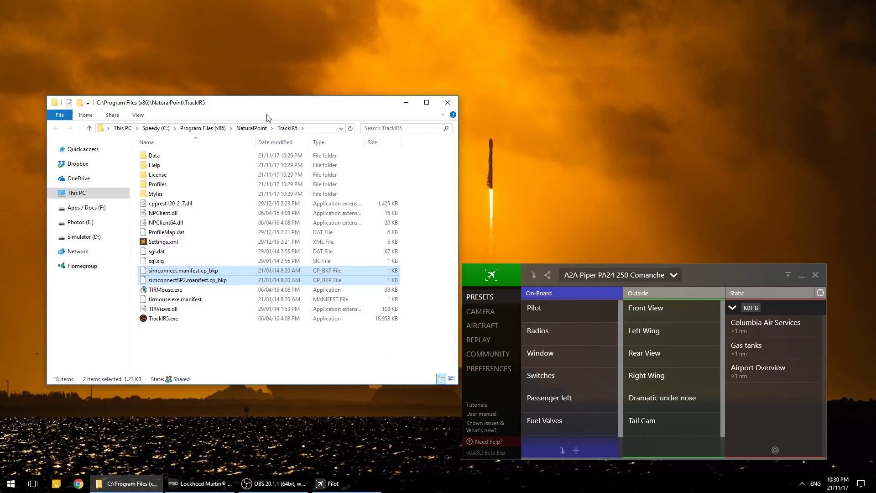
left_click_drag(267, 117, 232, 188)
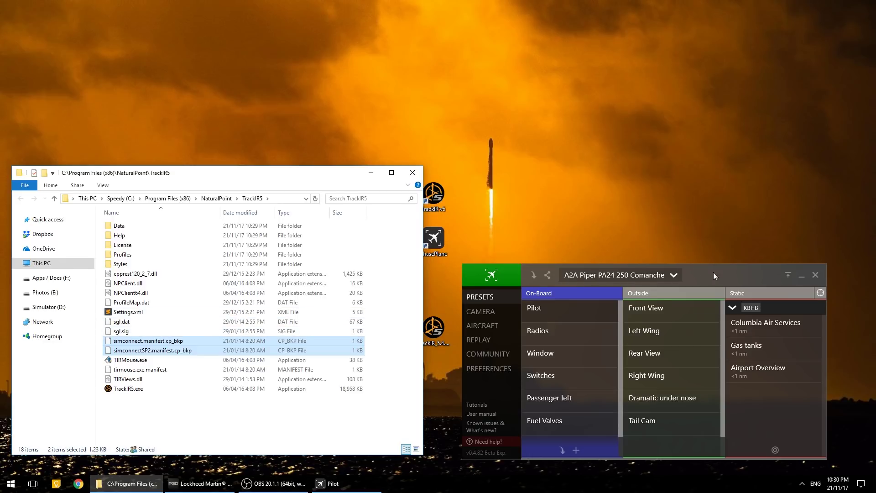
Step: Reposition the ChasePlane window and bring up Prepar3D with the ChasePlane and TrackIR windows in front of it
left_click_drag(714, 275, 706, 266)
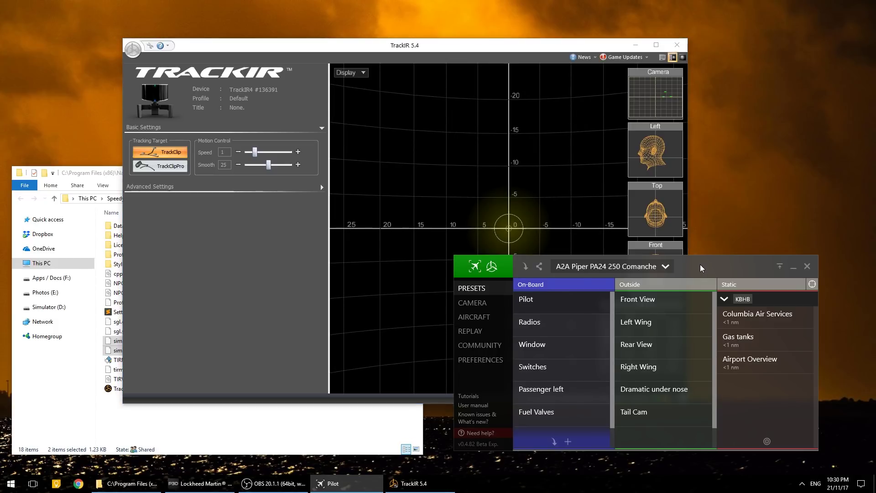
left_click_drag(702, 265, 742, 285)
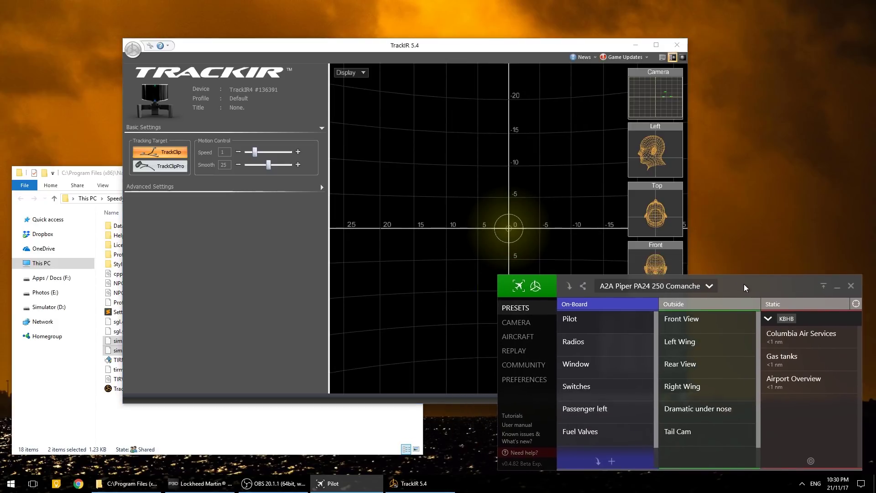
left_click(200, 483)
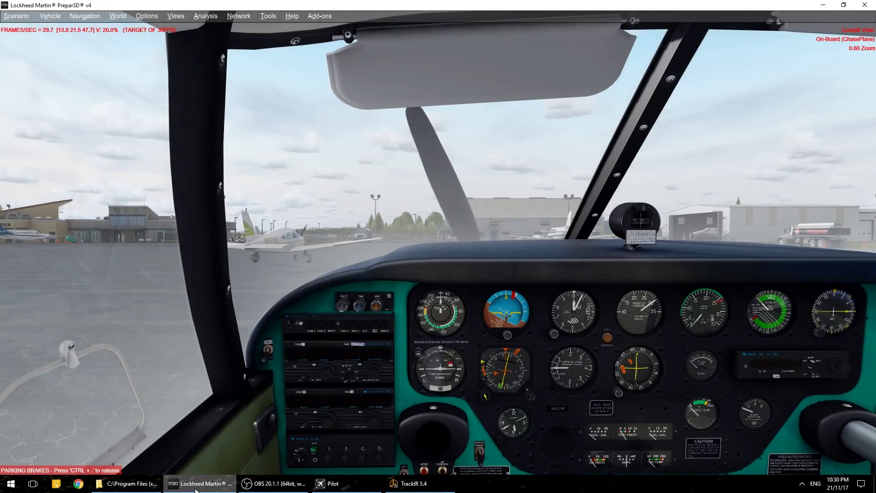
left_click(347, 483)
left_click(411, 483)
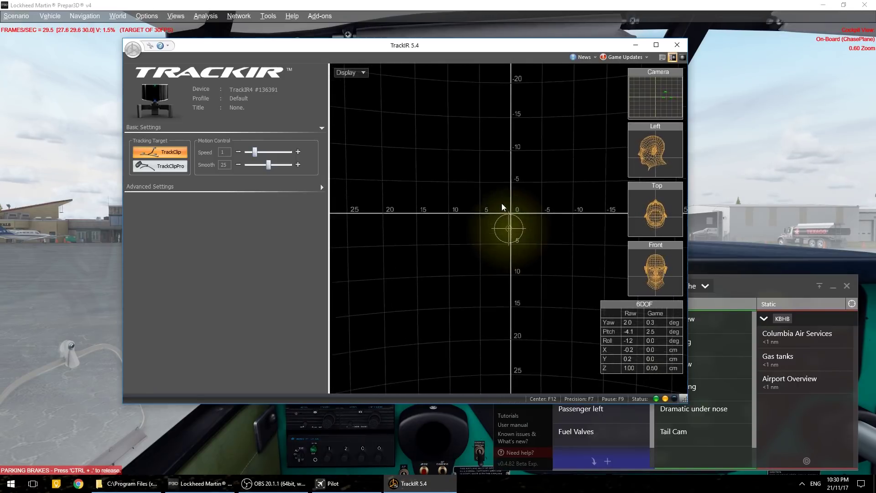
Step: Move the TrackIR window away from the ChasePlane presets and install the available TrackIR game updates
left_click_drag(404, 49, 331, 73)
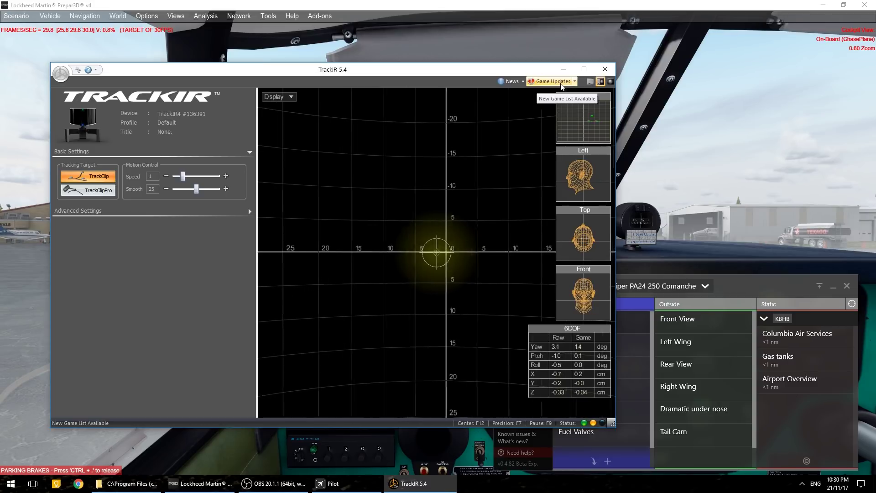
left_click_drag(386, 69, 431, 64)
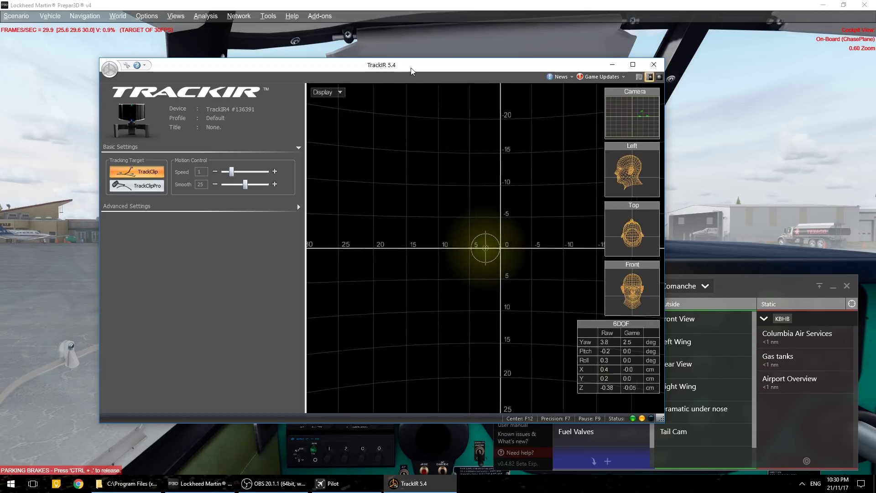
left_click_drag(410, 68, 358, 91)
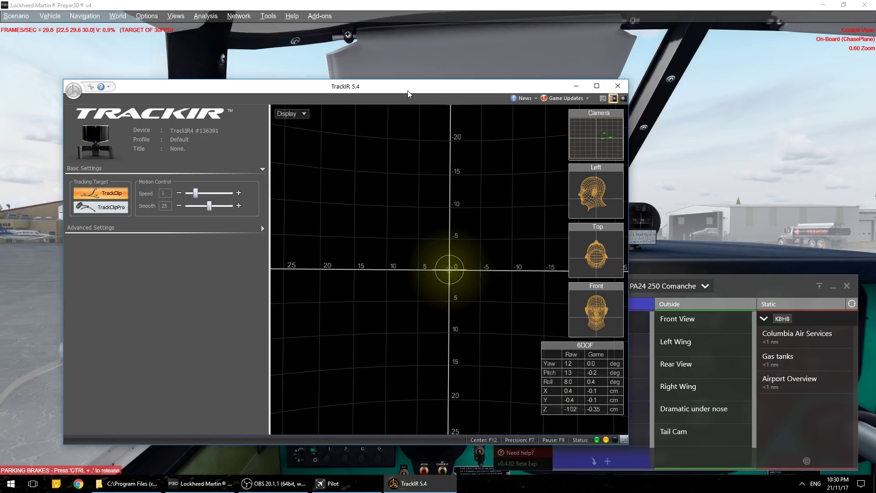
left_click_drag(407, 90, 356, 104)
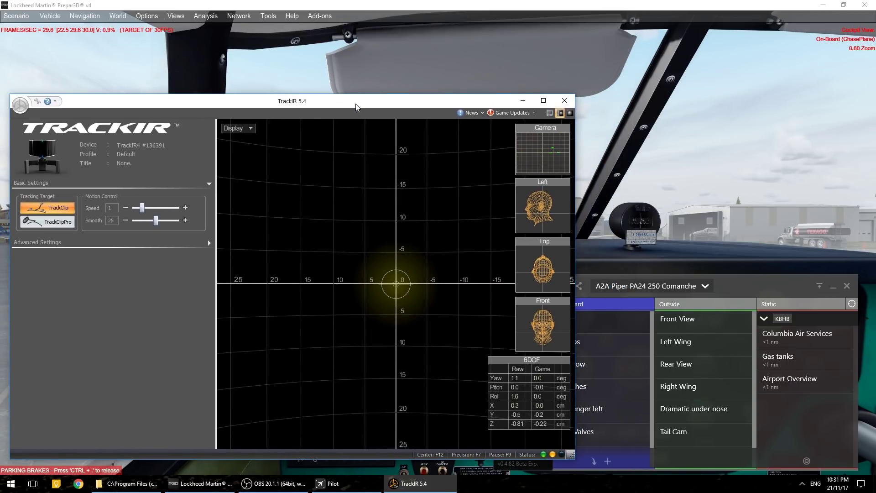
left_click(513, 117)
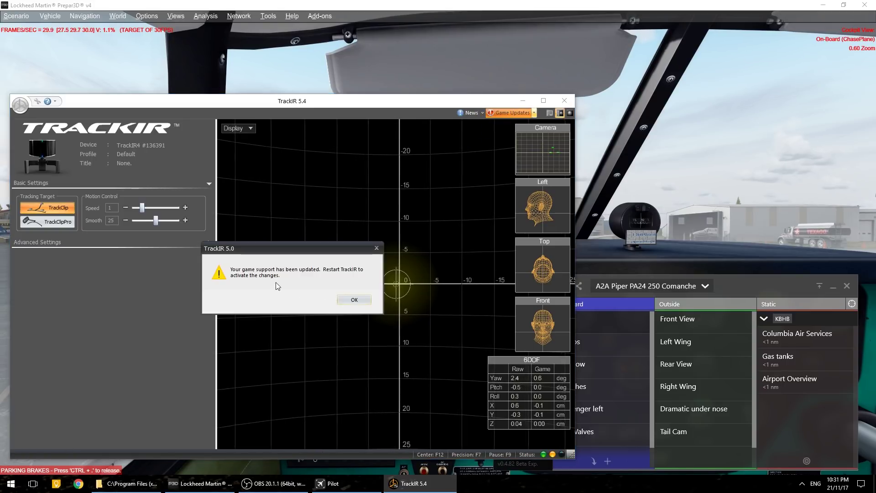
left_click(354, 299)
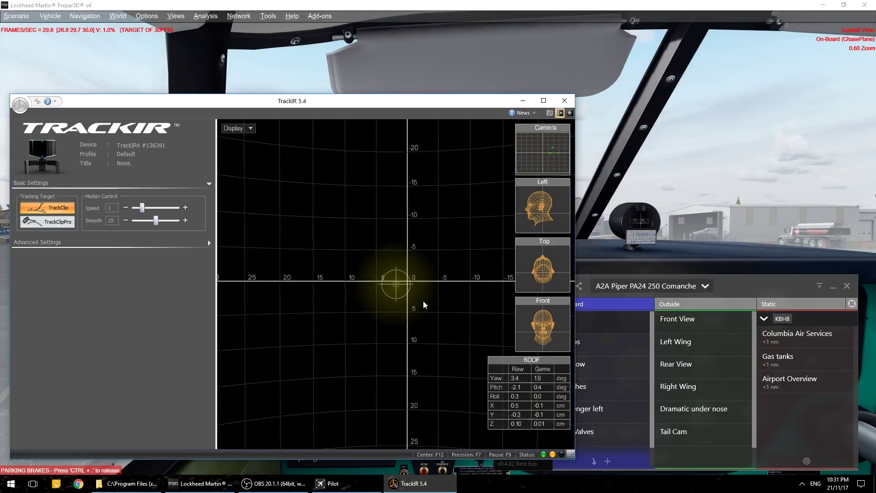
Step: Close TrackIR, minimize Prepar3D and restart TrackIR from its desktop shortcut
left_click(565, 100)
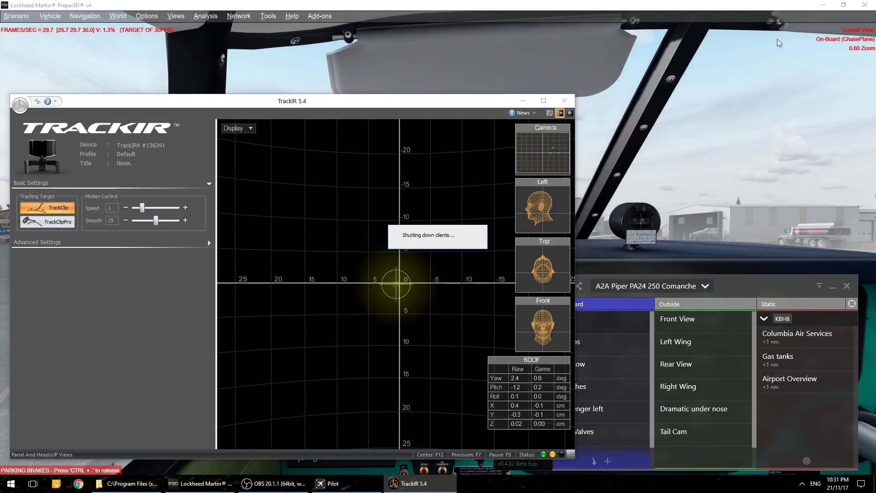
left_click(822, 5)
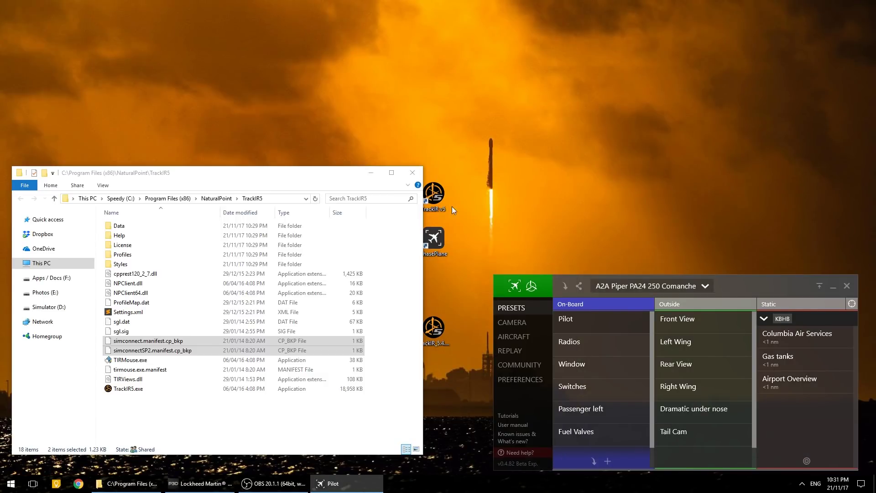
double_click(440, 199)
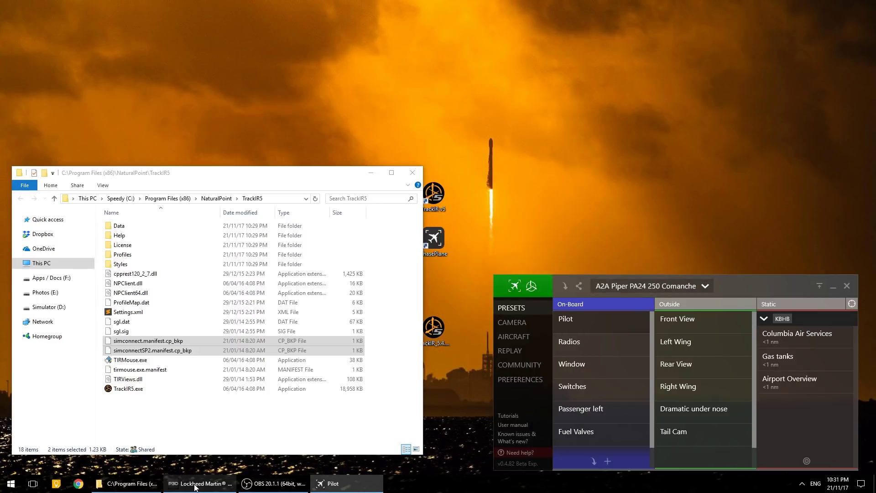
Step: Restore Prepar3D with the ChasePlane window and the TrackIR window from the system tray, arranged over the cockpit view
left_click(200, 483)
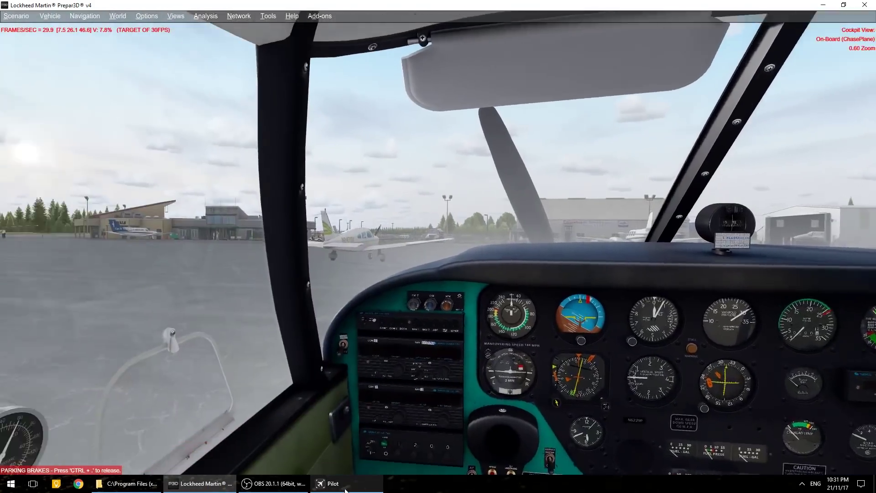
left_click(329, 484)
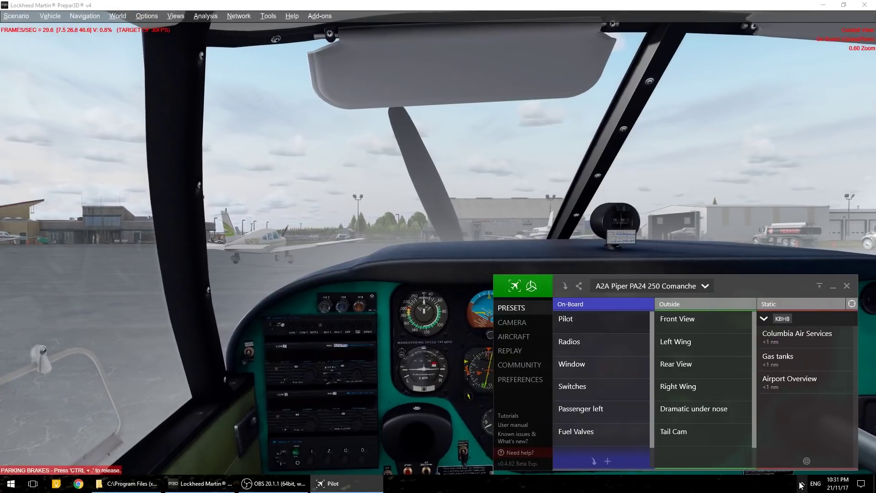
left_click(801, 484)
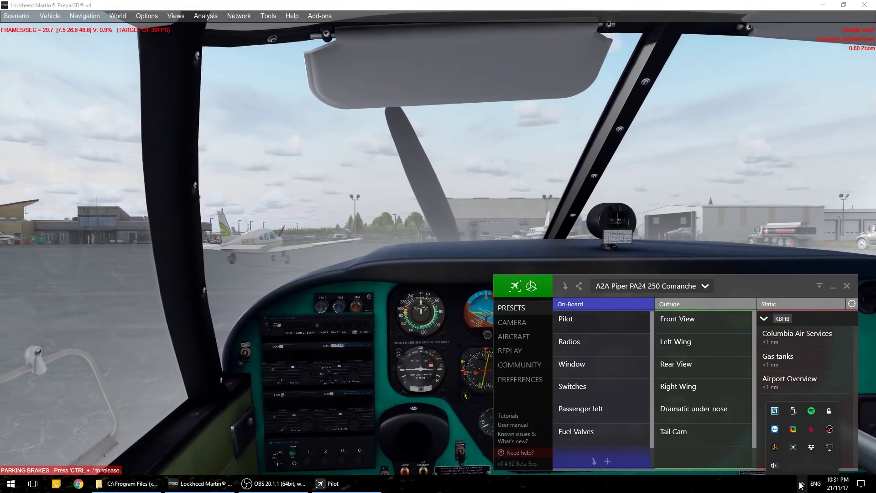
left_click(775, 449)
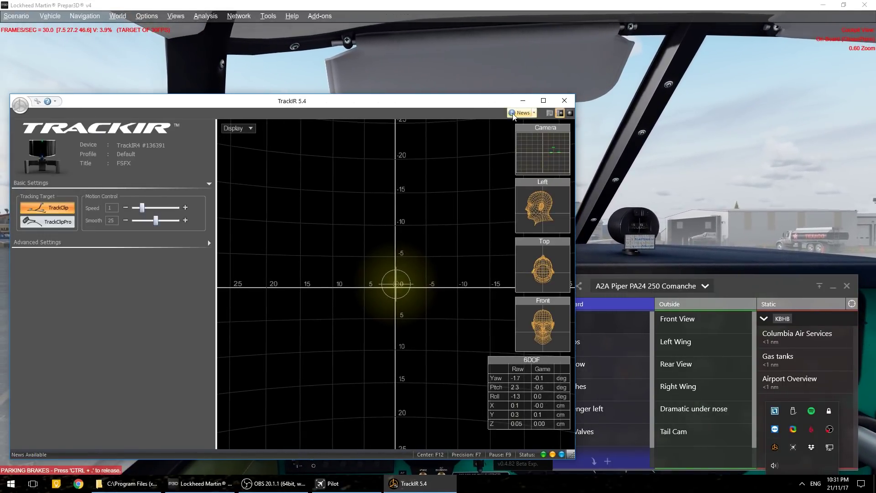
left_click_drag(445, 102, 478, 95)
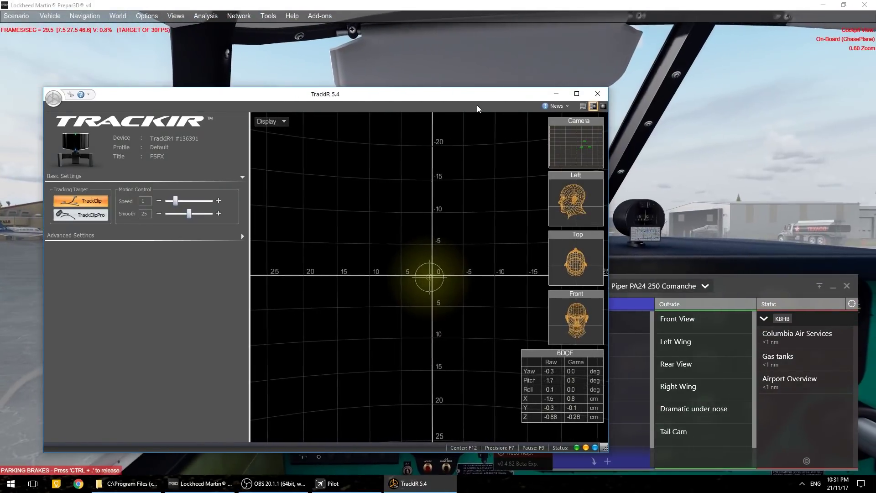
left_click(760, 288)
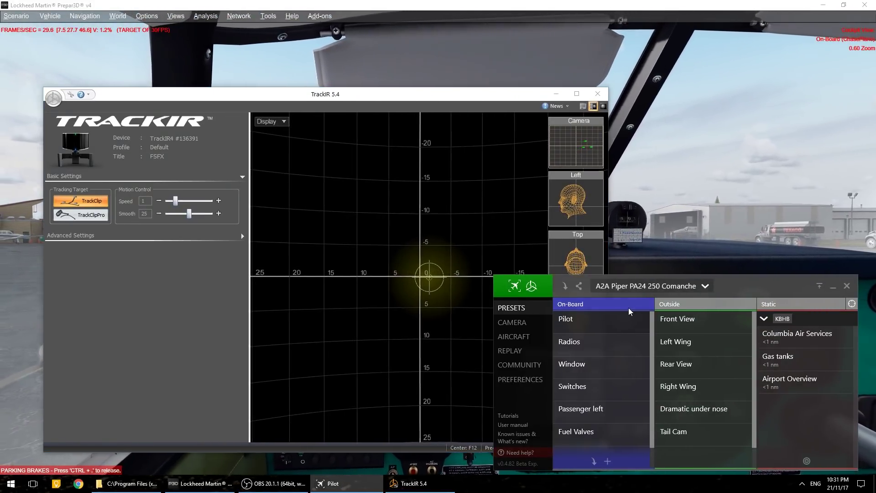
Step: Switch TrackIR off and back on in the advanced camera options of the Pilot preset
left_click(513, 323)
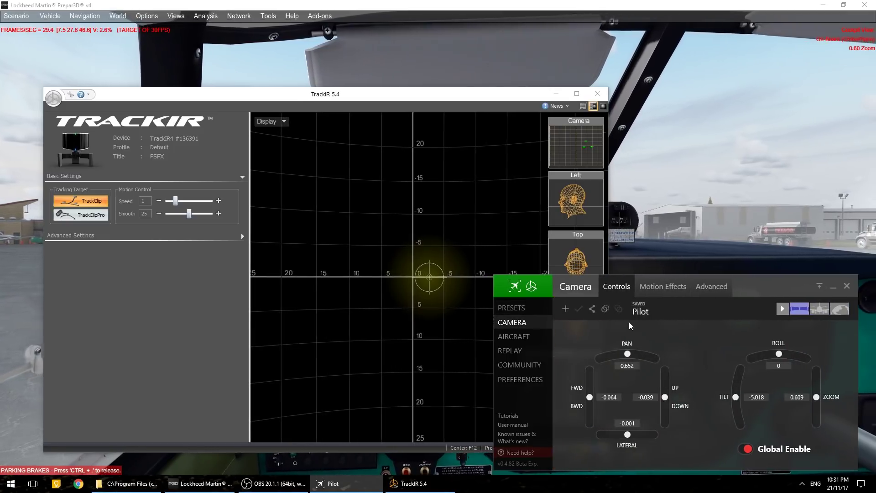
left_click(712, 286)
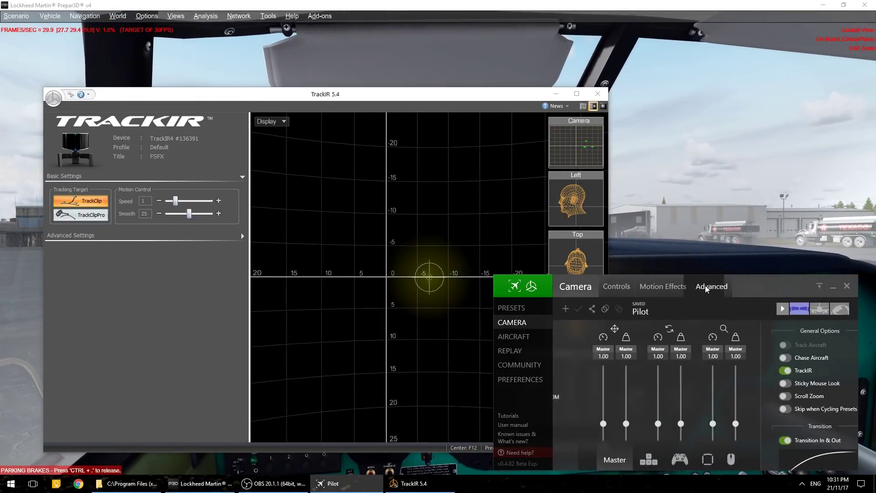
left_click(775, 375)
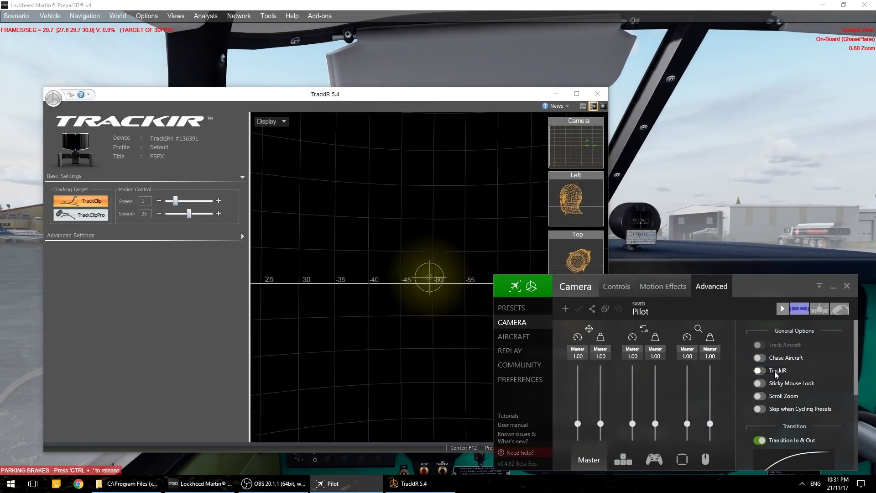
left_click(776, 375)
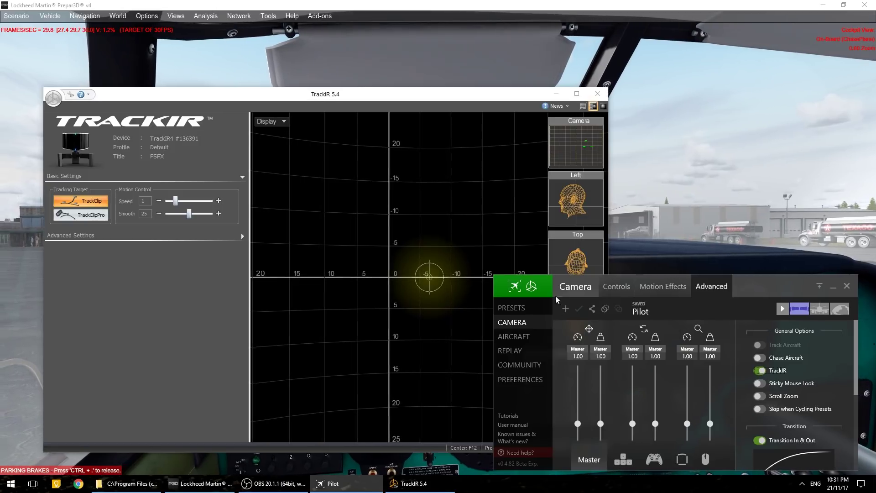
Step: Check the list of on-board presets, then apply the Pilot camera's enabled TrackIR option to every preset of this camera mode
left_click(535, 310)
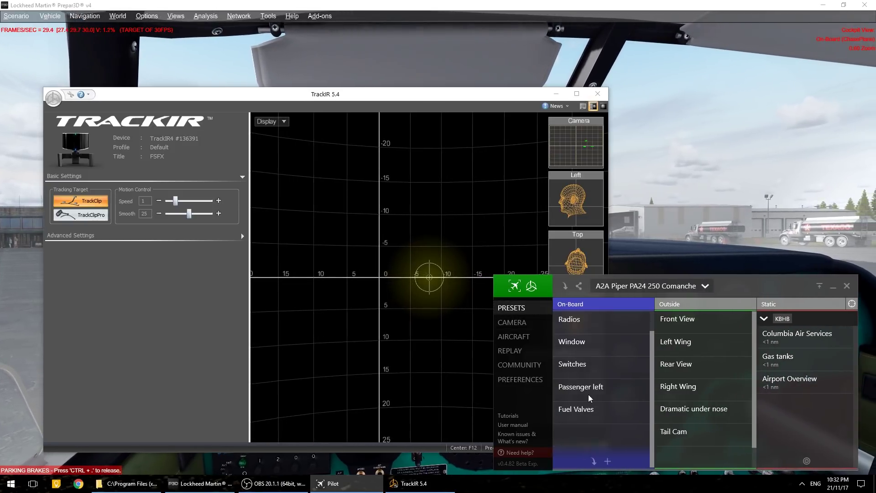
scroll(589, 398, "up", 1)
left_click(525, 322)
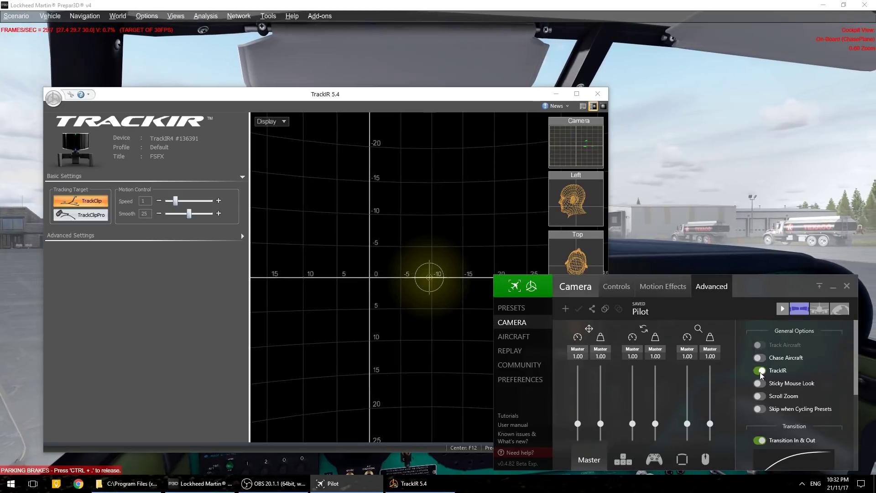
right_click(761, 372)
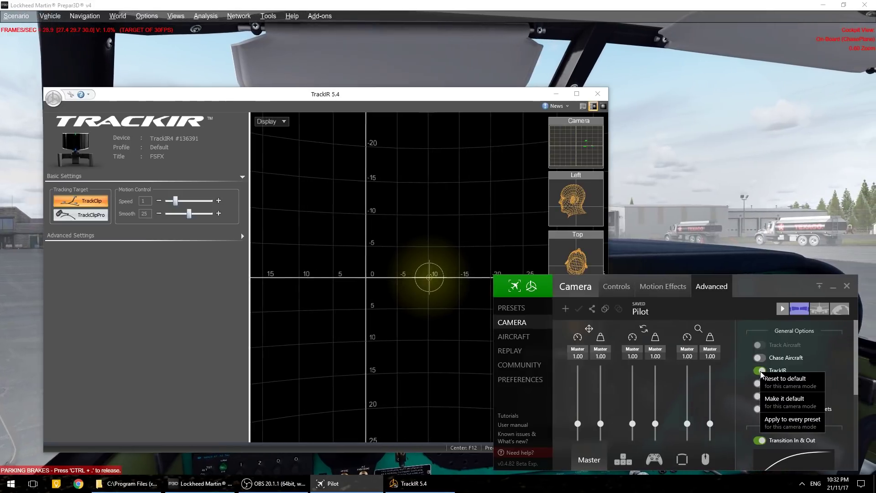
left_click(781, 421)
Step: Switch Enable TrackIR off and back on in the ChasePlane camera preferences
left_click(513, 381)
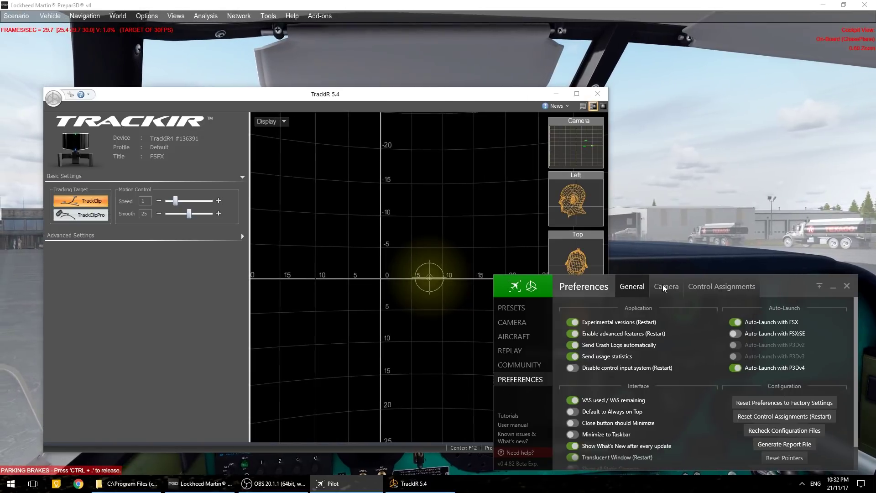
left_click(665, 286)
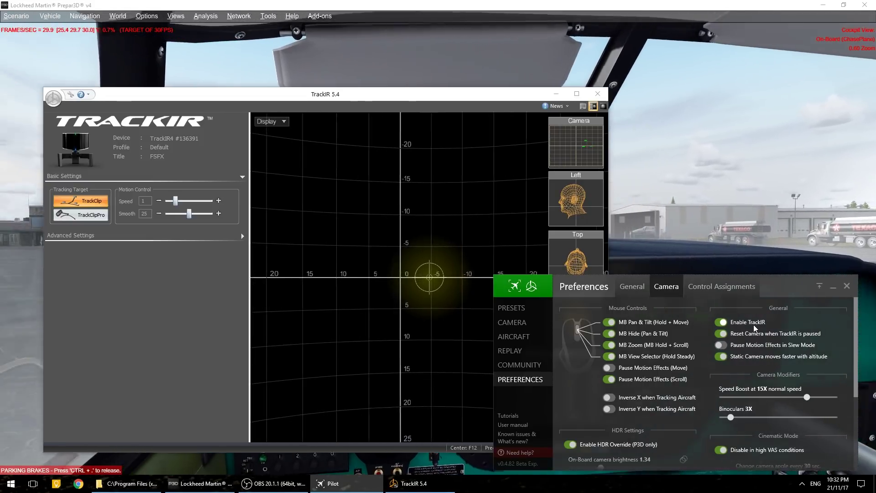
left_click(754, 324)
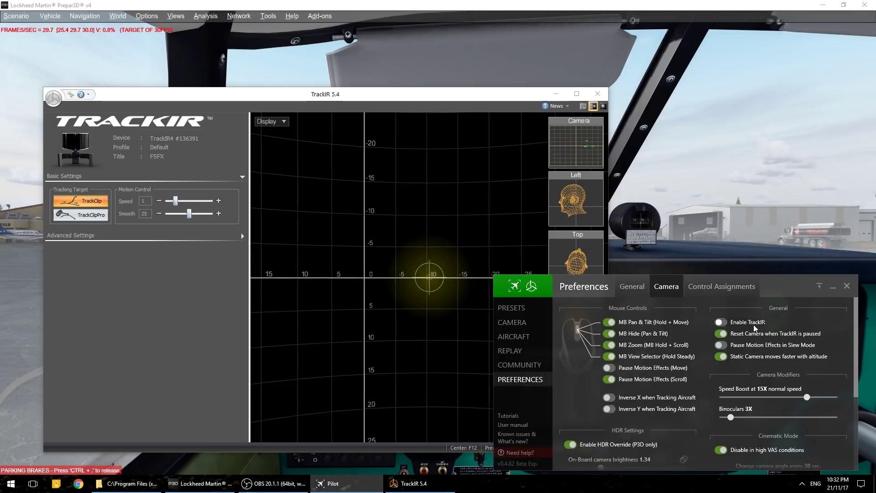
left_click(754, 324)
Step: Rearrange the ChasePlane and TrackIR windows over the cockpit view and return ChasePlane to its presets
left_click_drag(775, 286, 782, 287)
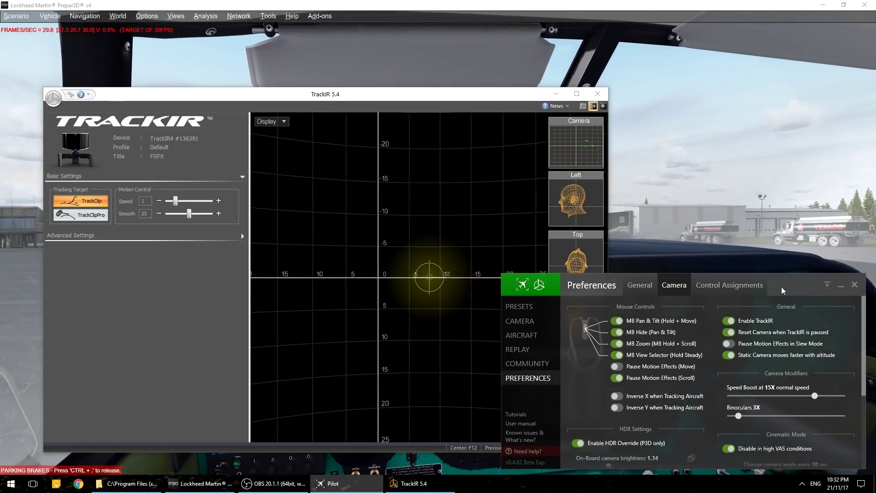
left_click_drag(409, 95, 387, 78)
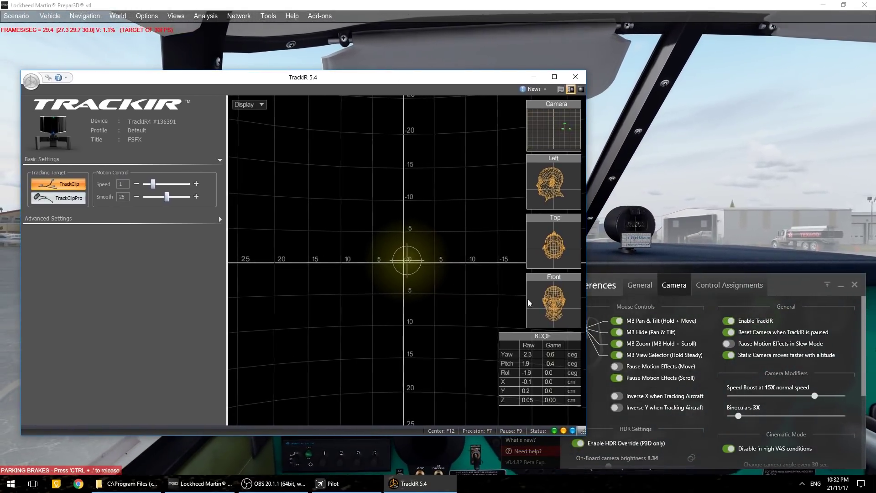
left_click(793, 281)
left_click(529, 309)
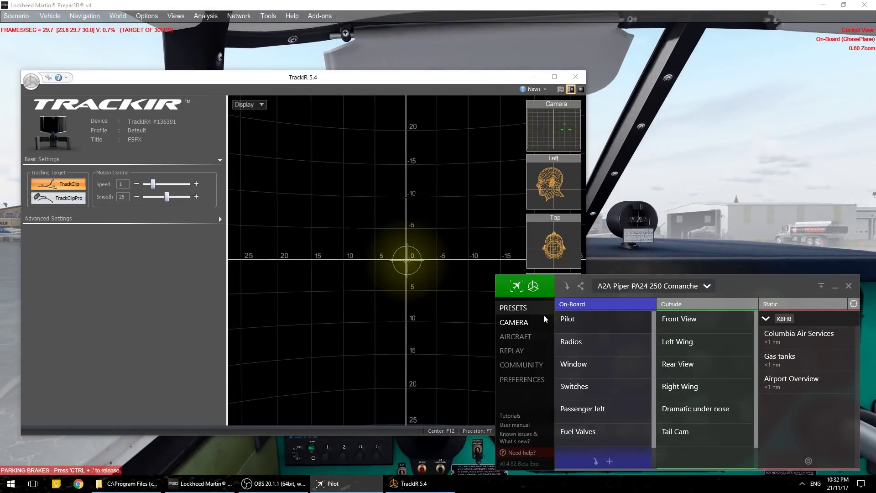
Step: View ChasePlane's help options, close them and shift the ChasePlane window slightly over the cockpit view
left_click(521, 453)
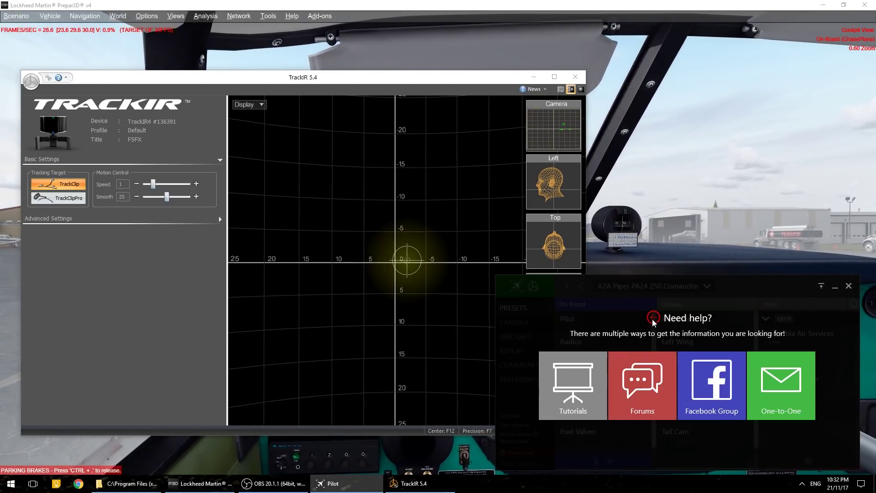
left_click(749, 296)
mouse_move(743, 286)
left_mouse_down()
mouse_move(735, 257)
mouse_move(732, 276)
left_mouse_up()
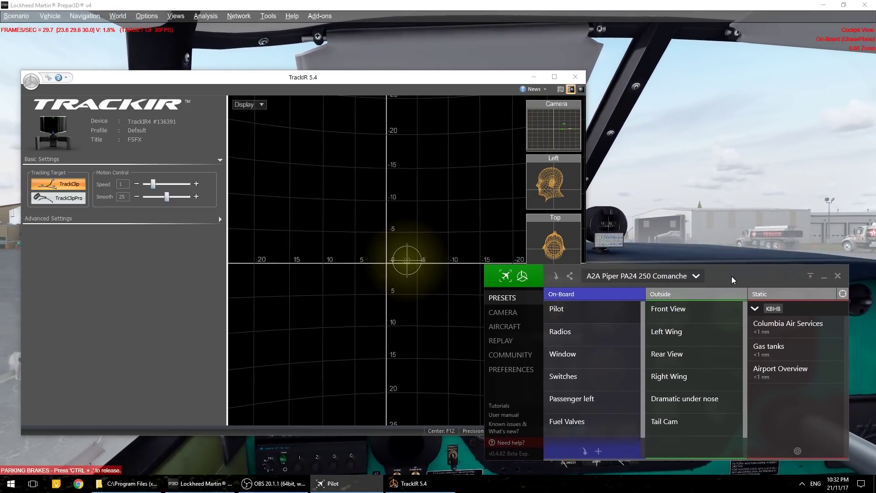